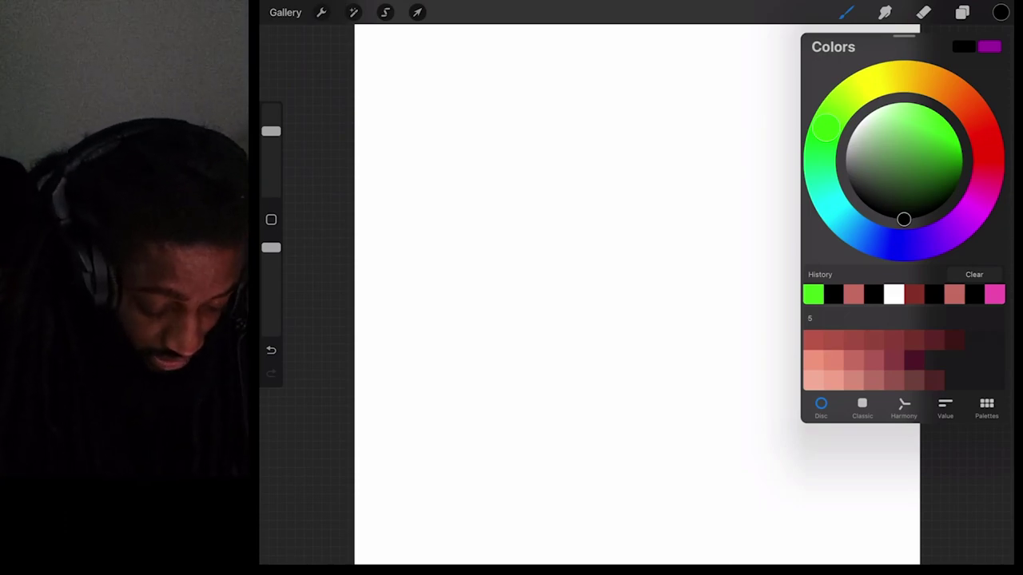
Stamp the bald, frowning cartoon face and scale it with Freeform Transform to nearly fill the canvas.
click(846, 12)
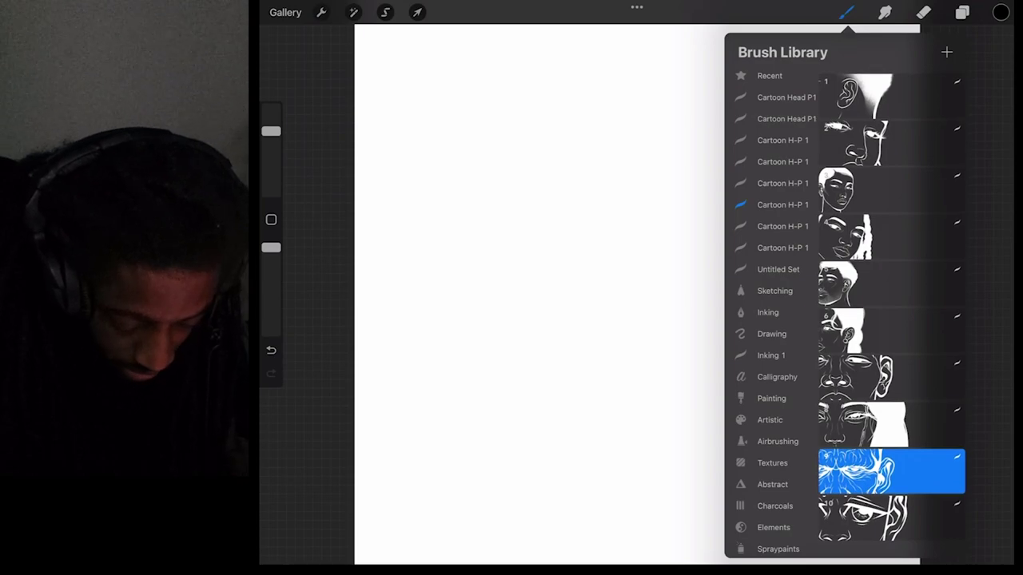
click(891, 518)
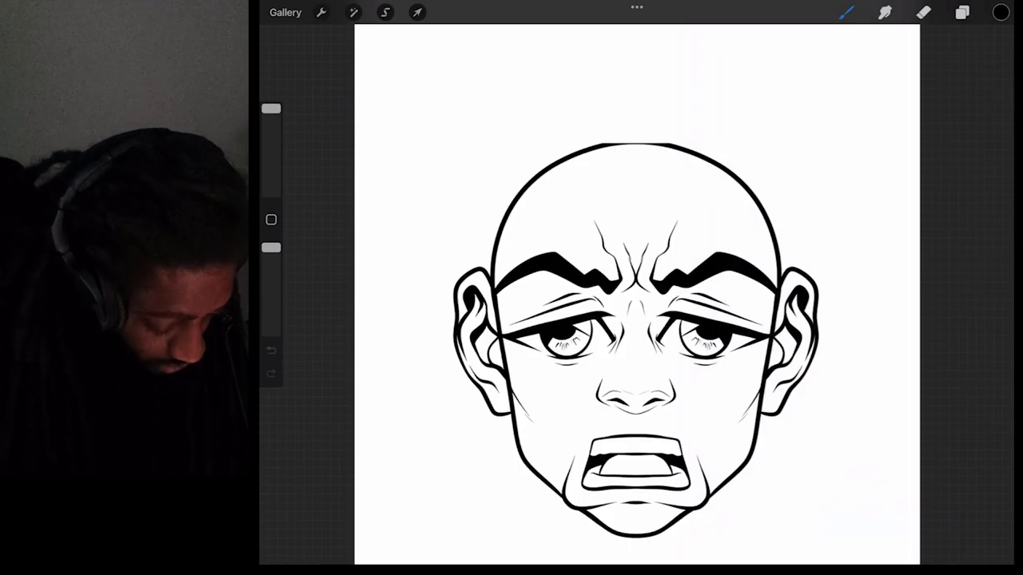
click(417, 12)
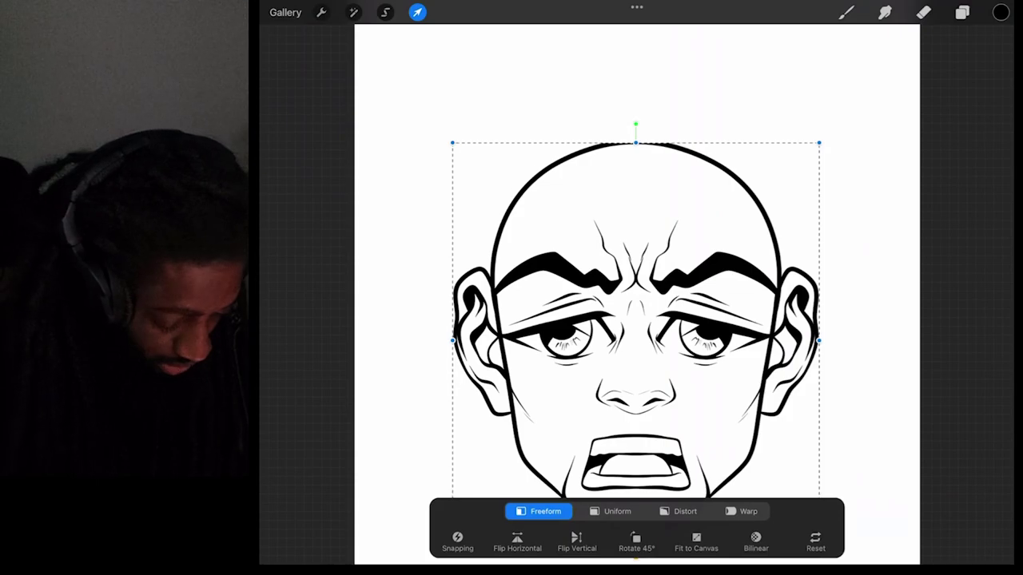
mouse_move(636, 320)
mouse_down()
mouse_move(655, 287)
mouse_move(640, 294)
mouse_up()
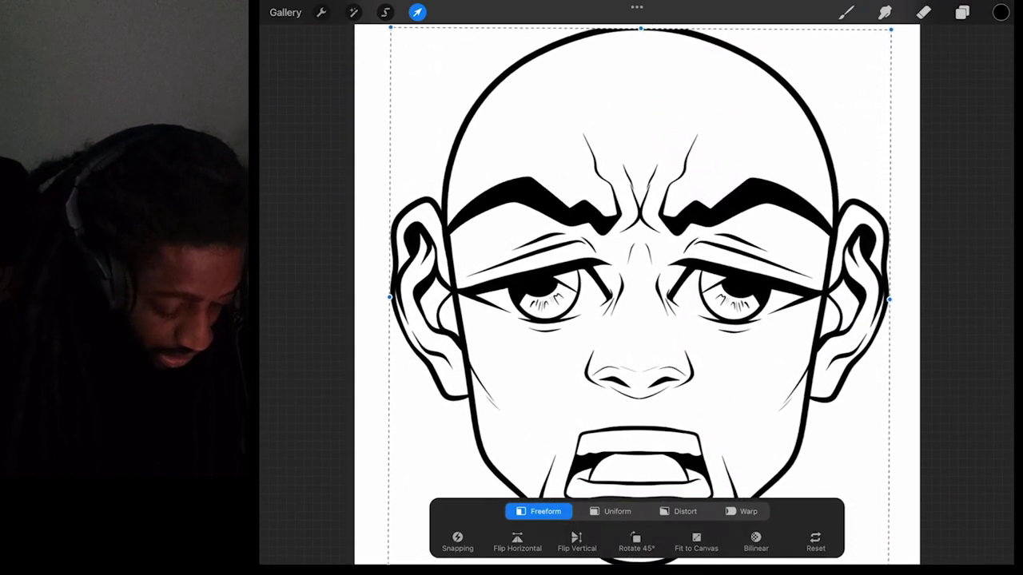
click(846, 12)
scroll(637, 296, down, 3)
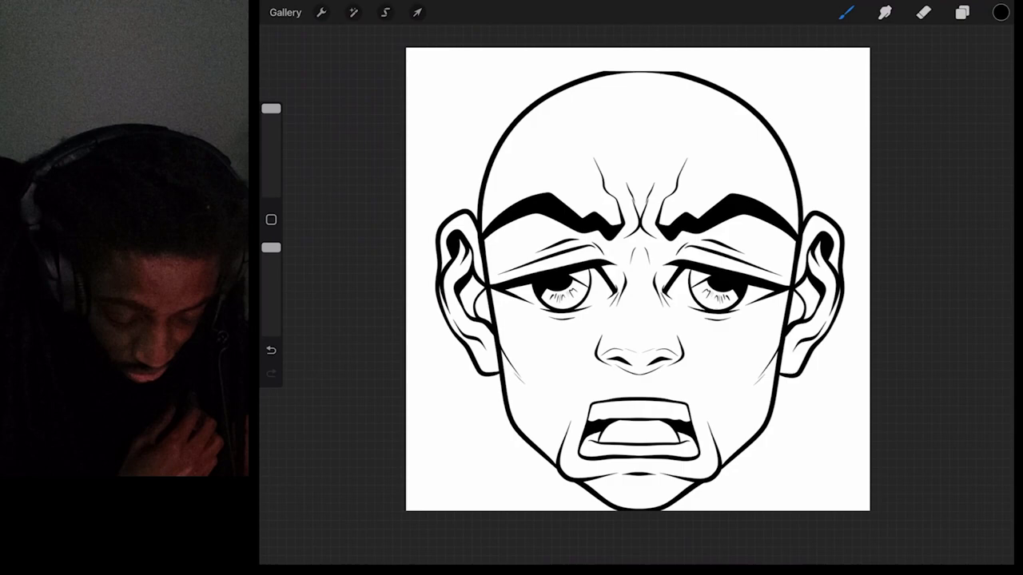
Clear the bald face from Layer 1.
click(962, 12)
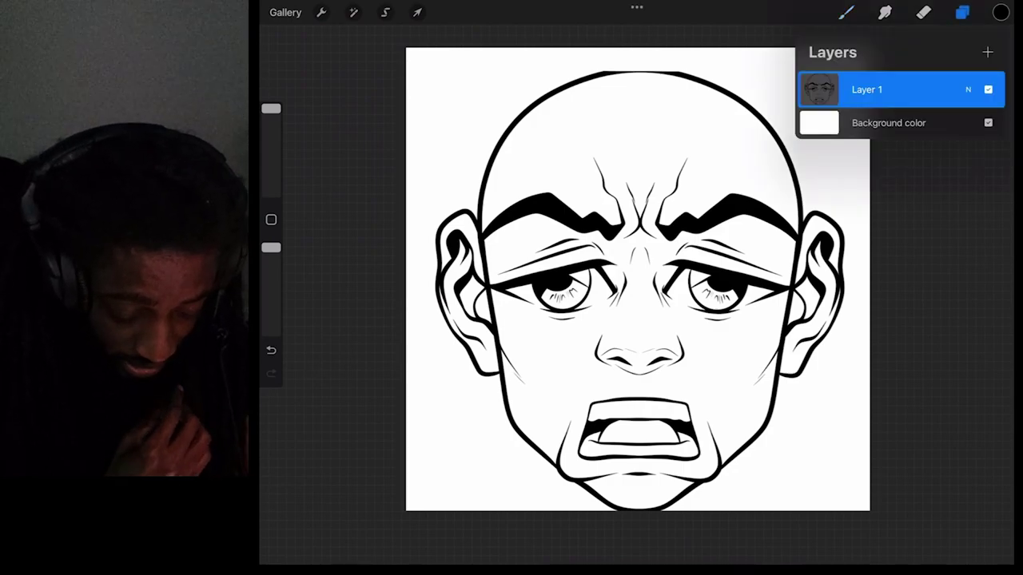
drag(943, 89, 831, 90)
click(981, 89)
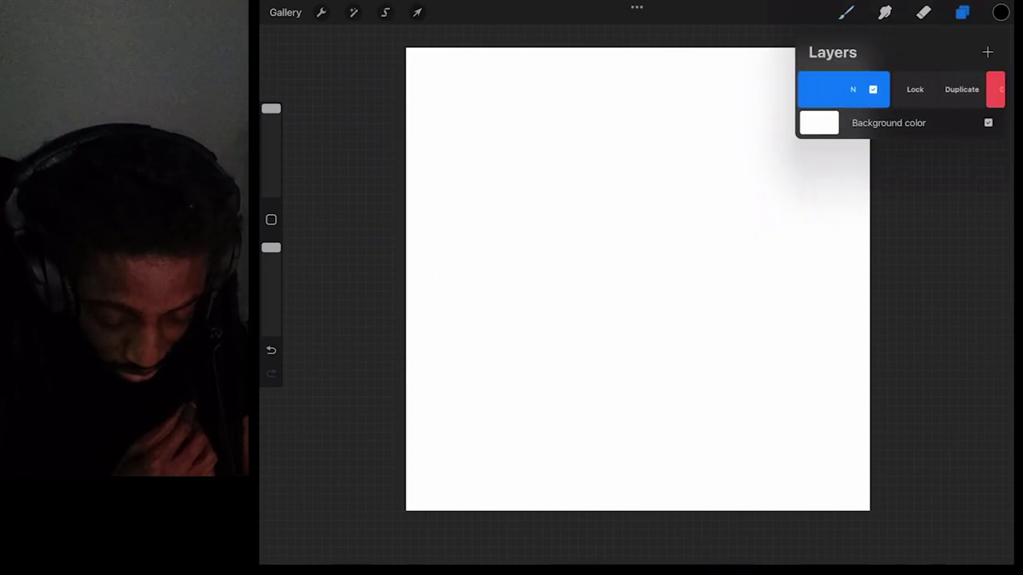
Stamp the Frankenstein head and enlarge it to nearly fill the canvas.
click(846, 12)
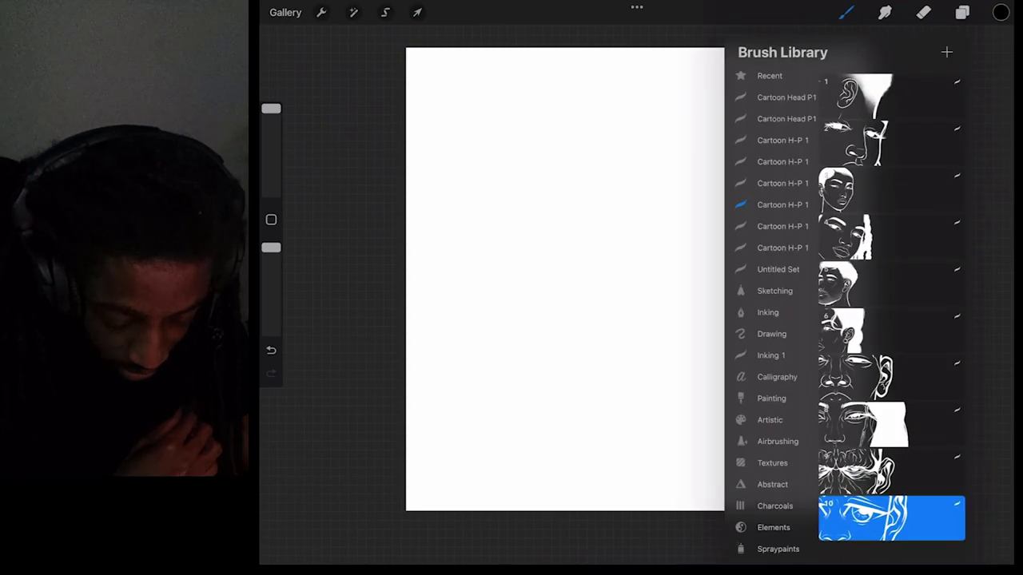
click(891, 471)
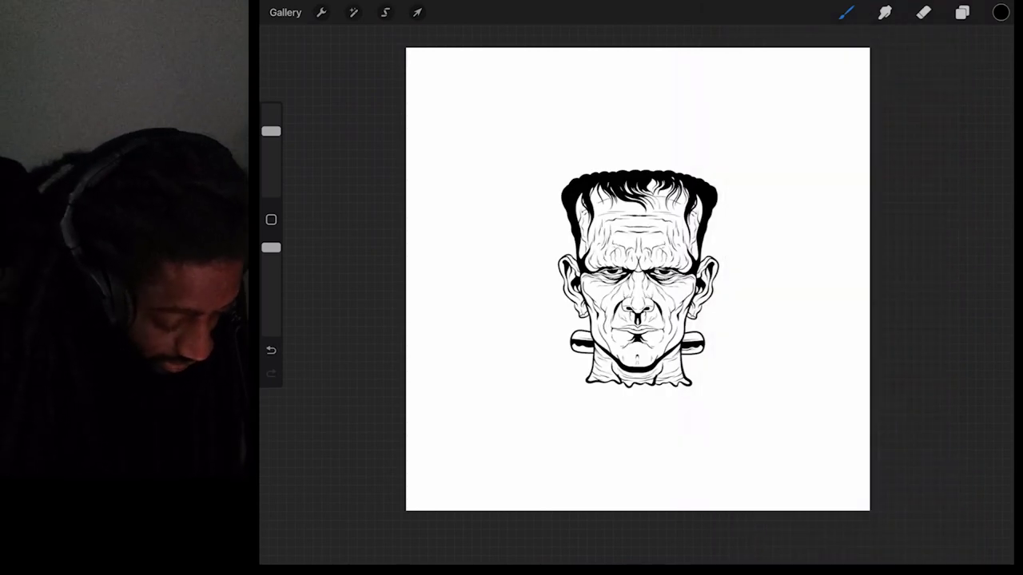
mouse_move(719, 169)
mouse_down()
mouse_move(772, 103)
mouse_move(847, 41)
mouse_move(840, 52)
mouse_up()
click(847, 12)
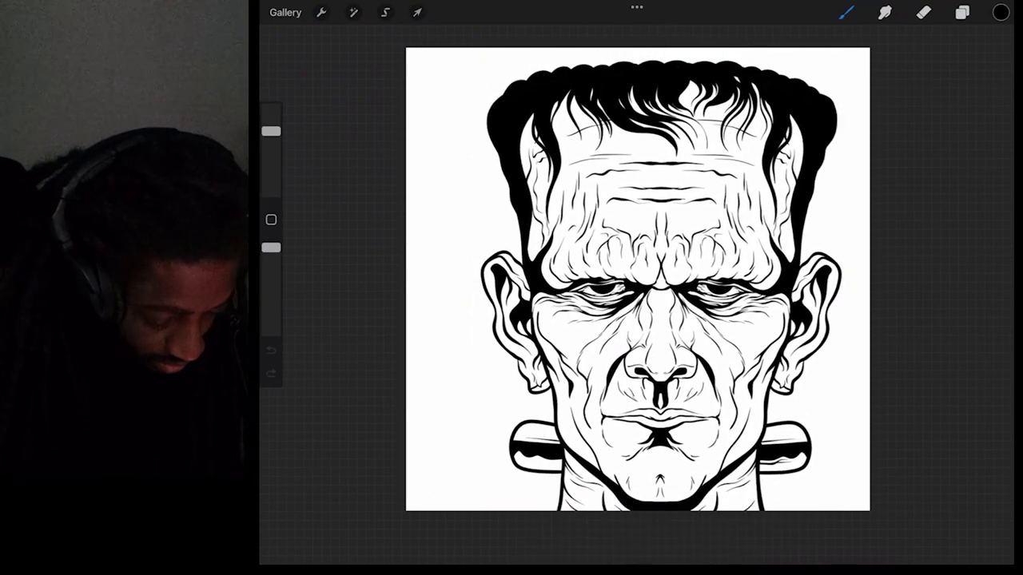
Clear the Frankenstein head from Layer 1, leaving the canvas blank.
click(962, 12)
drag(951, 89, 839, 90)
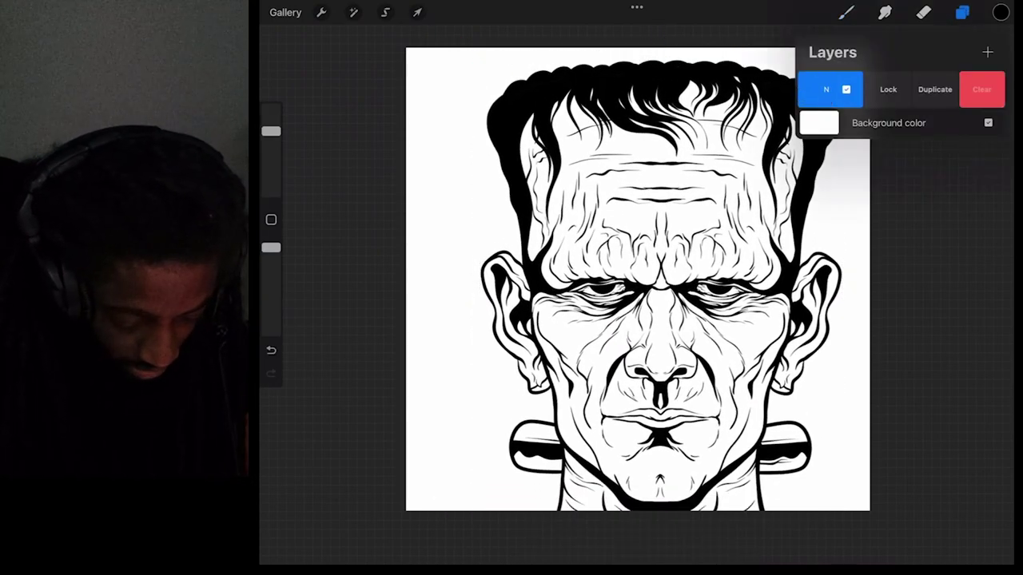
click(982, 89)
Stamp the long-haired woman's face with tear streaks and enlarge it to fill the canvas.
click(847, 12)
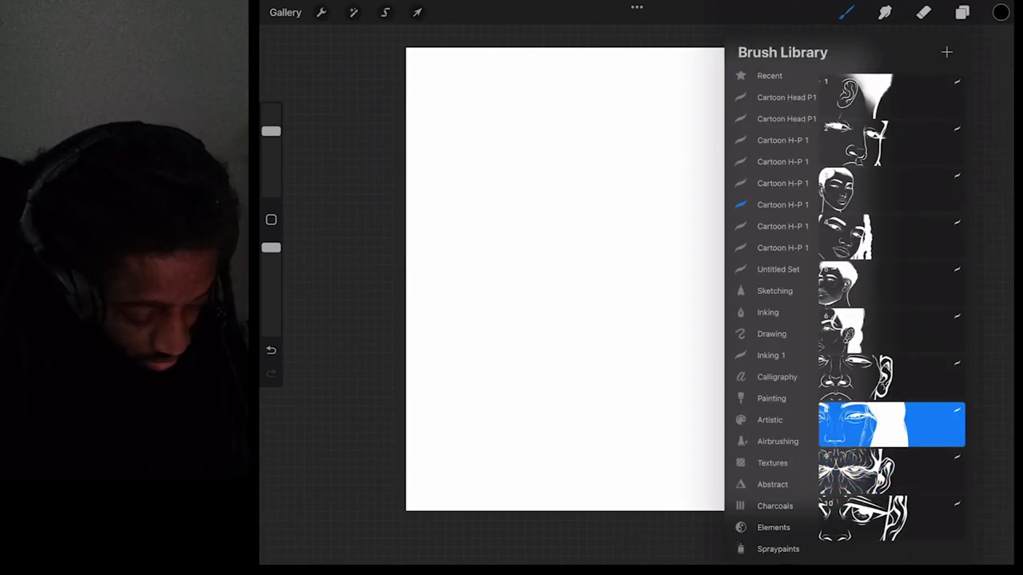
click(417, 12)
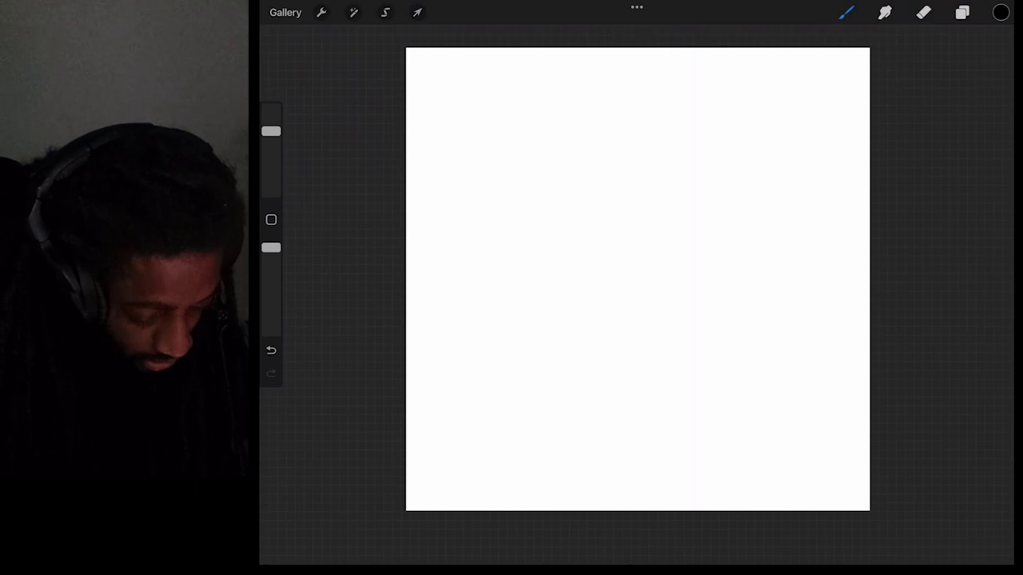
key(ctrl+z)
click(418, 12)
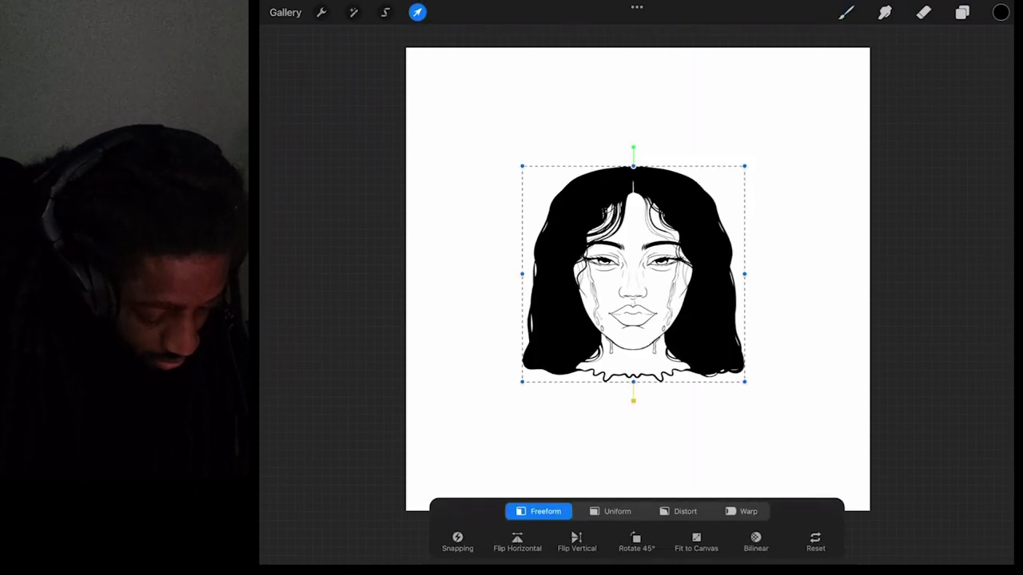
mouse_move(745, 400)
mouse_down()
mouse_move(877, 498)
mouse_move(916, 547)
mouse_up()
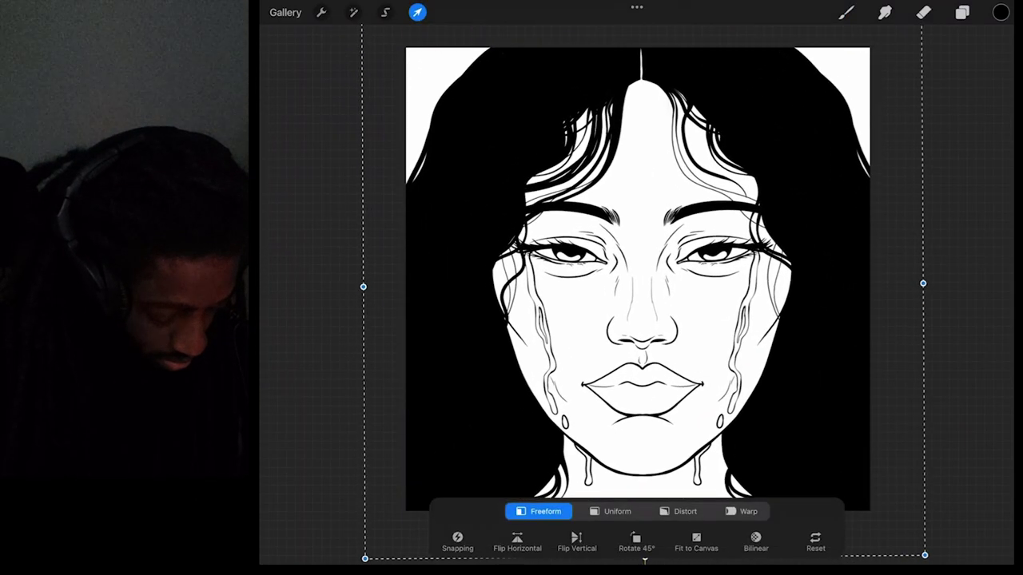
click(846, 12)
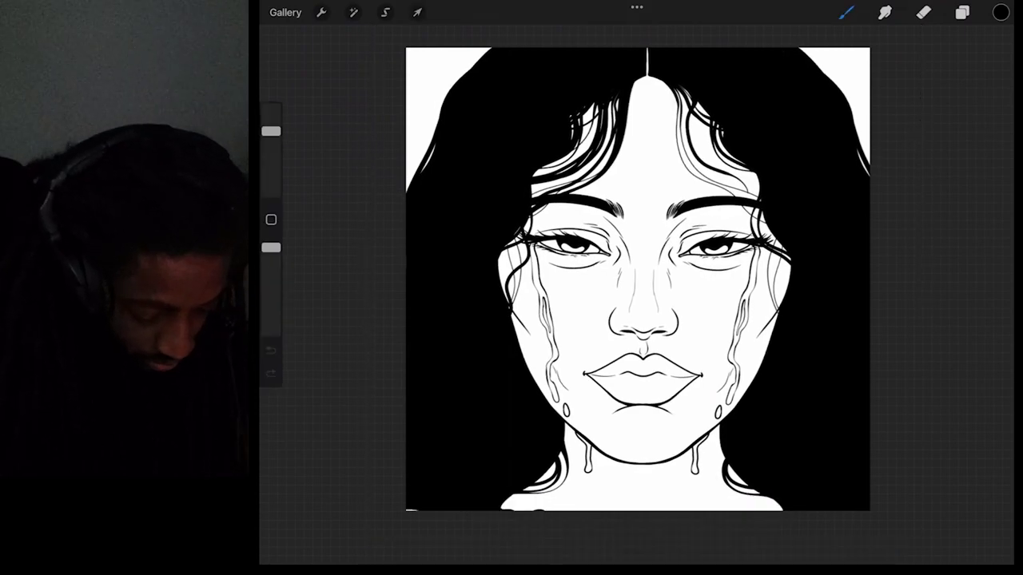
click(962, 12)
drag(943, 89, 831, 90)
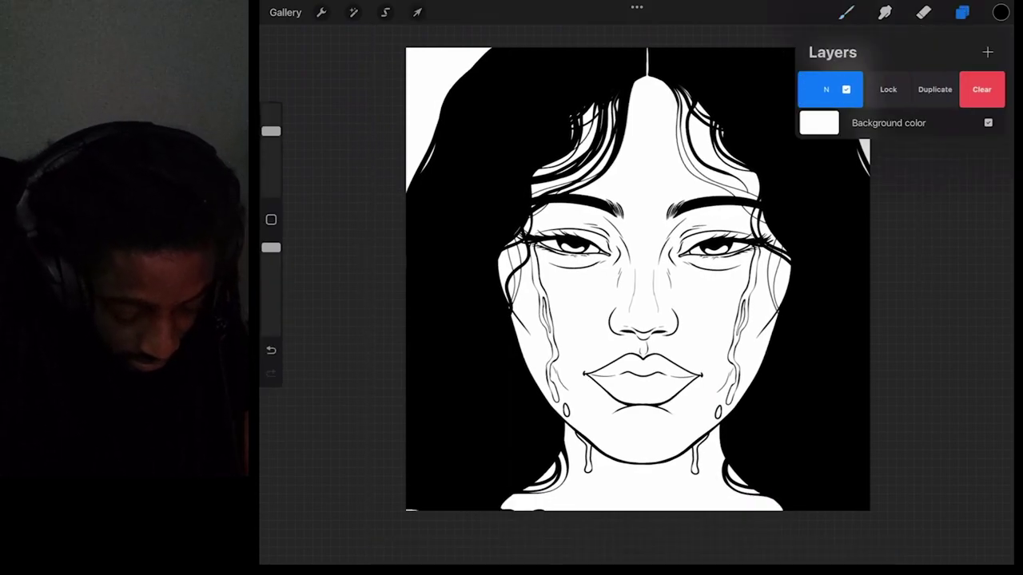
Duplicate the face layer, try a salmon skin fill on the lower copy, then undo it.
click(935, 89)
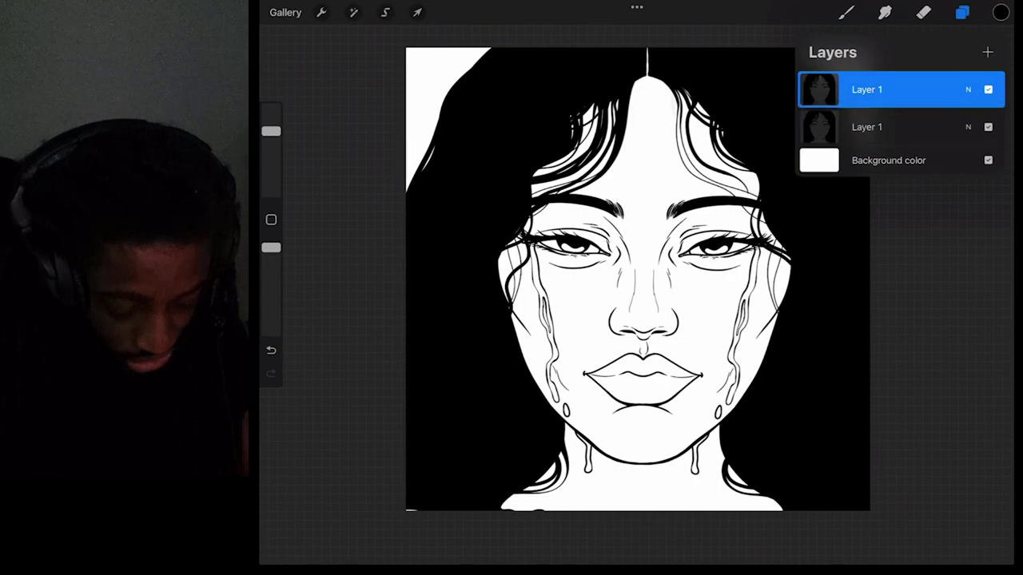
click(903, 127)
click(1000, 12)
click(834, 360)
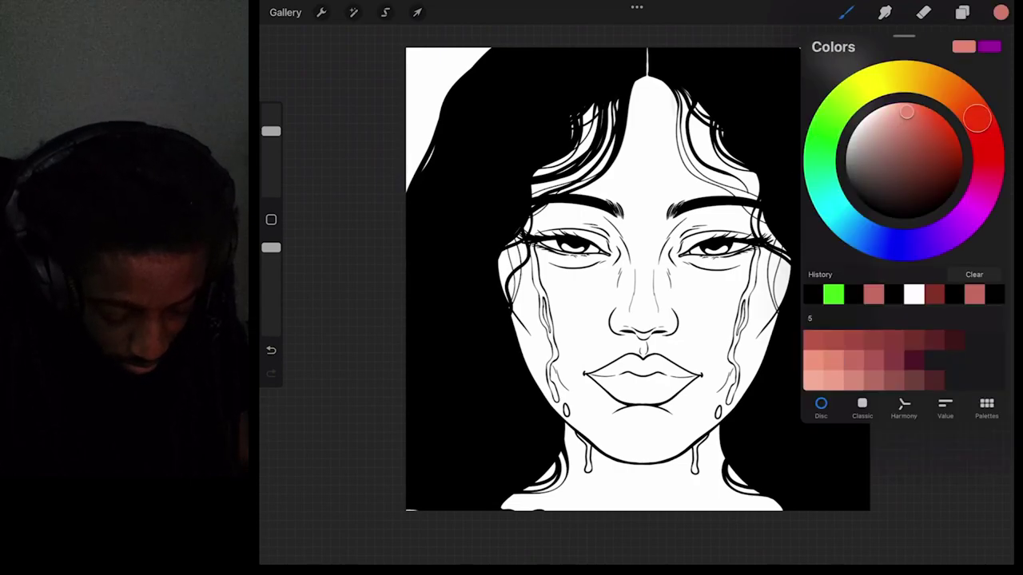
mouse_move(1001, 12)
mouse_down()
mouse_move(657, 240)
mouse_move(587, 308)
mouse_up()
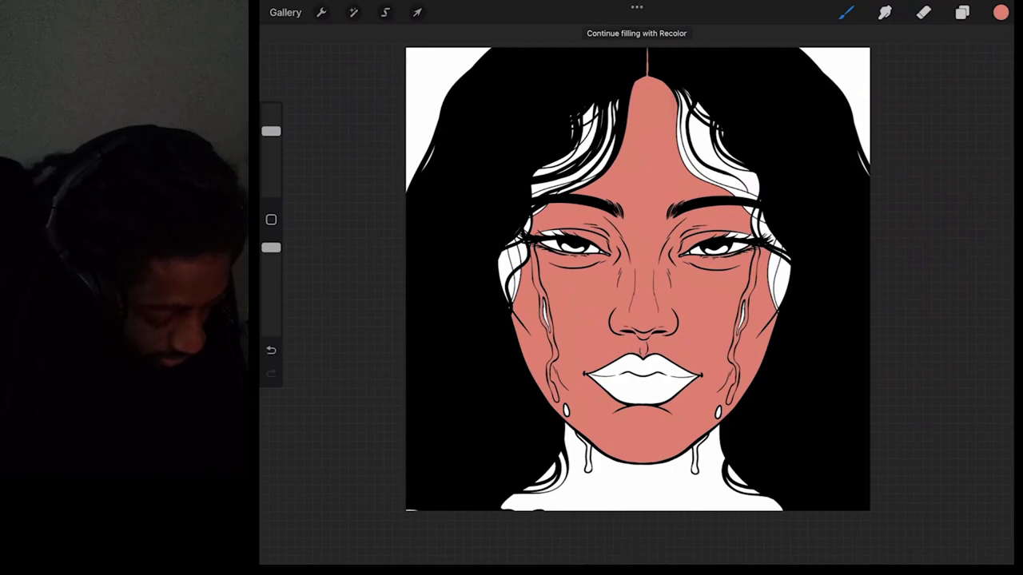
key(ctrl+z)
Delete the duplicate face layer.
click(962, 12)
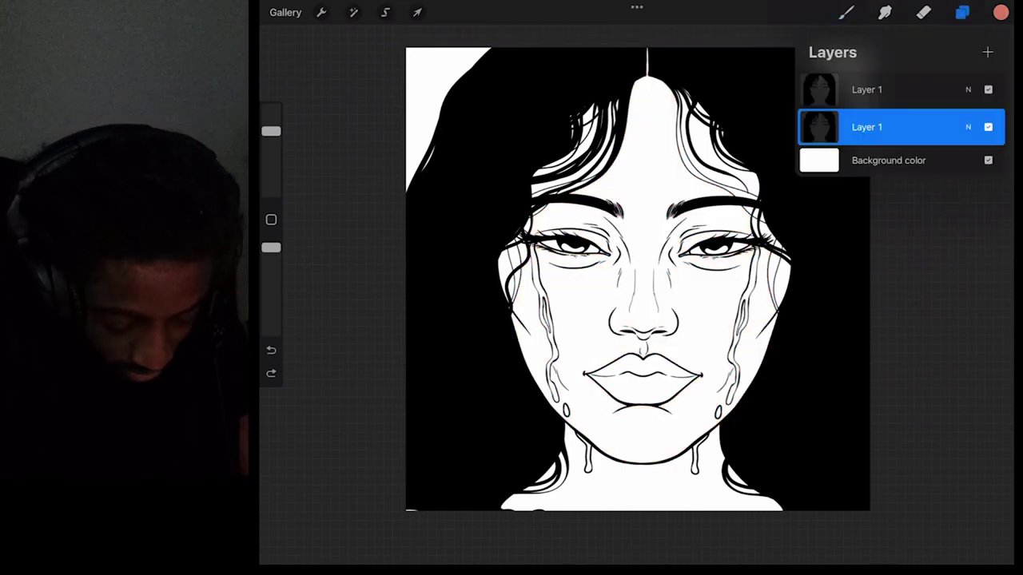
drag(919, 127, 839, 127)
click(983, 127)
drag(919, 90, 840, 89)
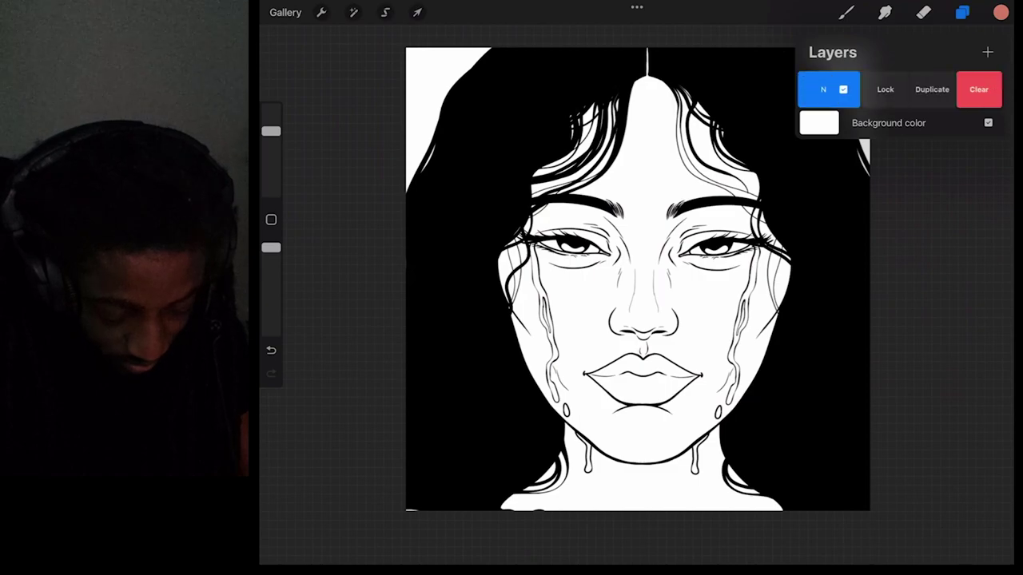
Clear the long-haired face from Layer 1 and set the working colour to black.
click(981, 89)
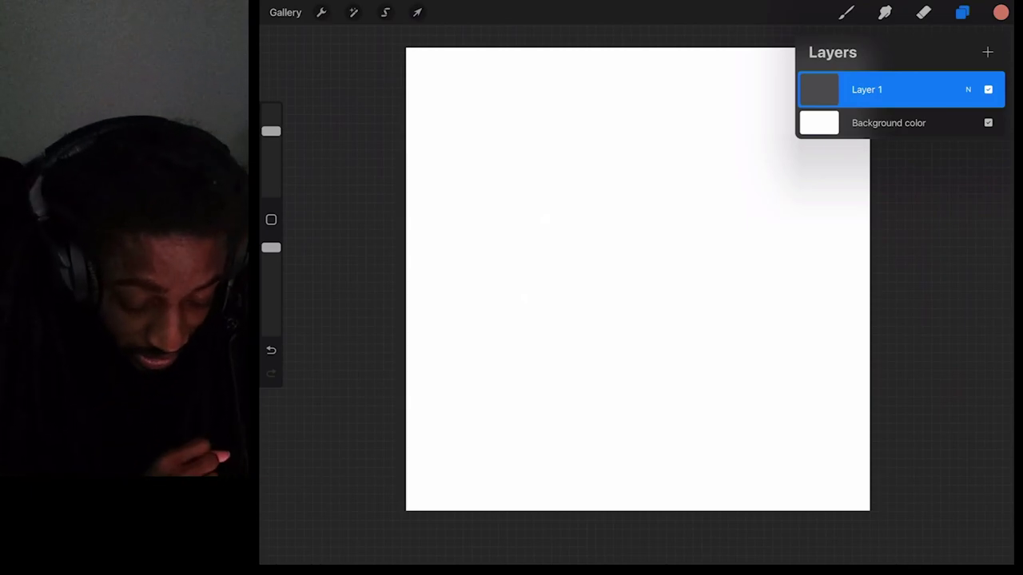
click(1001, 12)
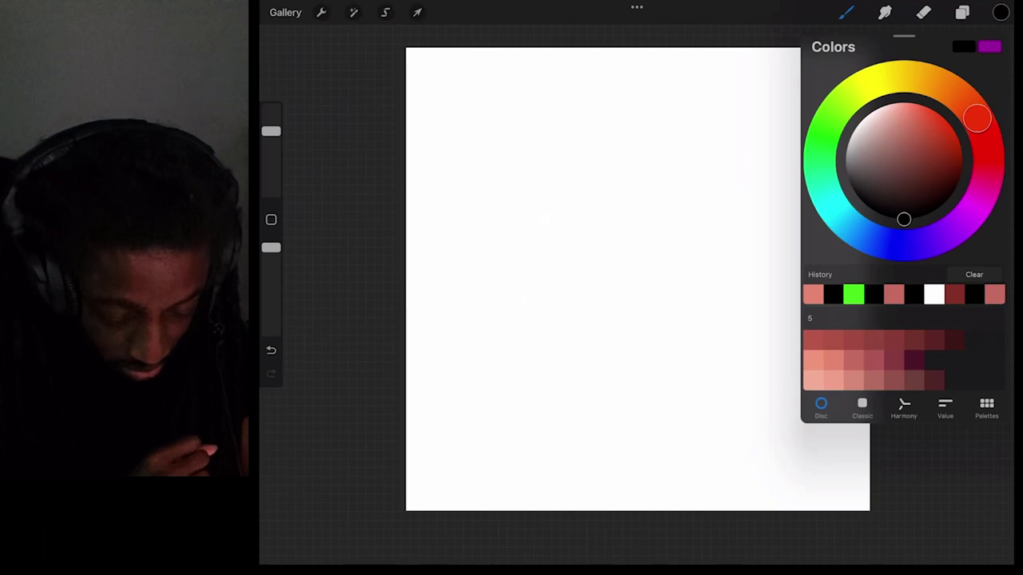
Stamp the front-facing short-haired man's face and enlarge it to fill the canvas.
click(847, 12)
click(891, 377)
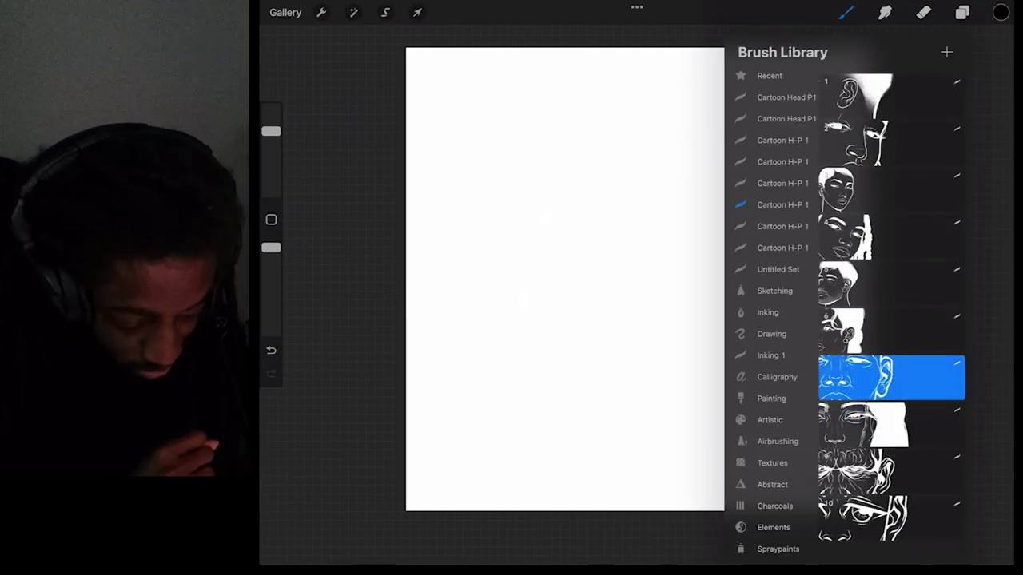
click(663, 286)
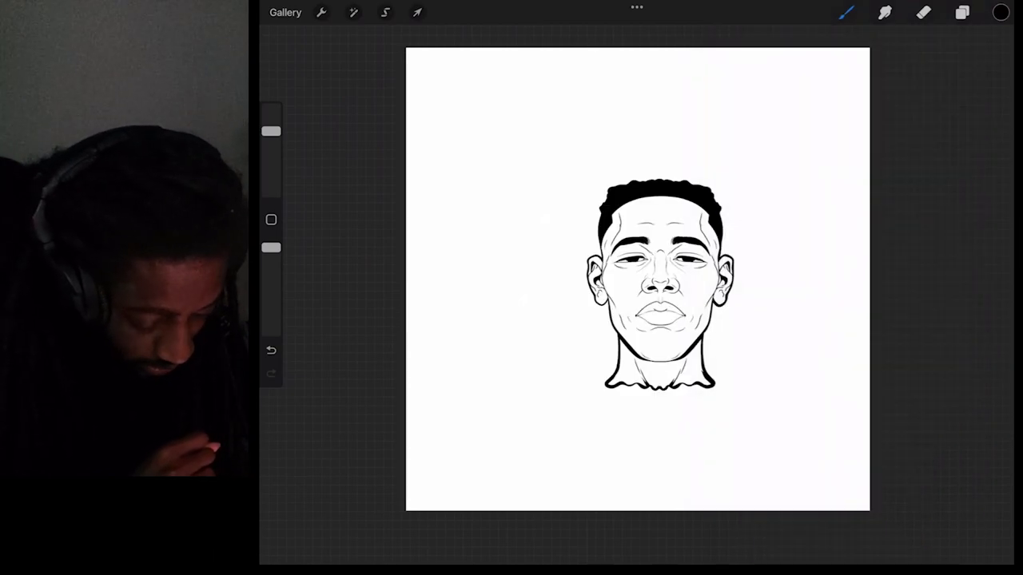
click(417, 12)
drag(753, 164, 818, 55)
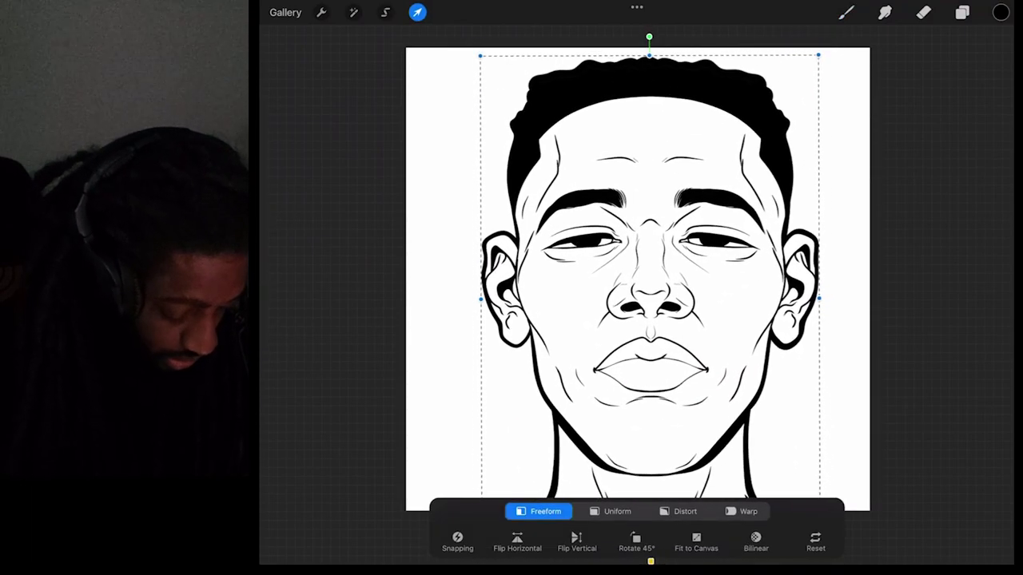
click(418, 12)
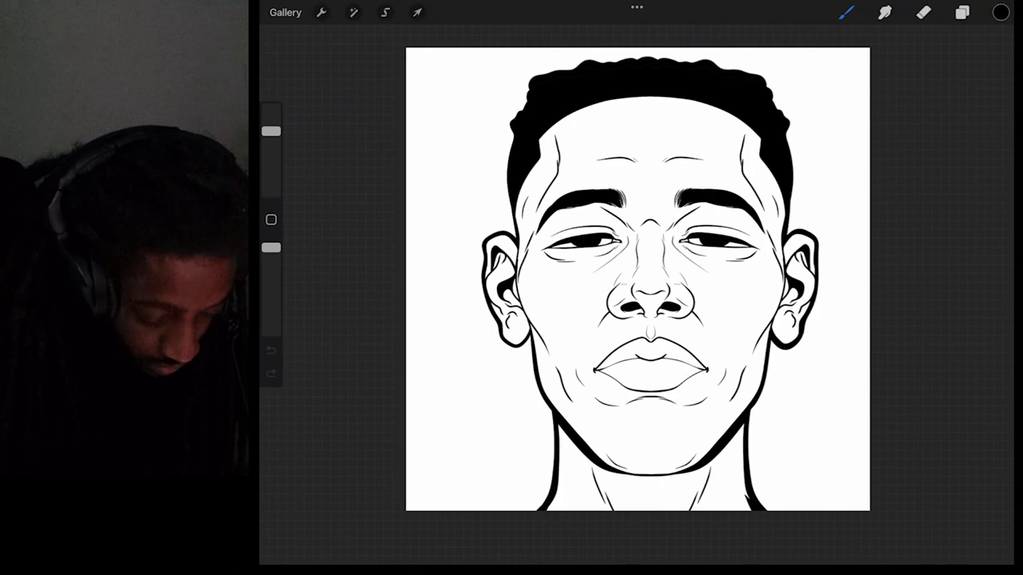
click(962, 12)
drag(928, 90, 831, 90)
Clear the short-haired face, then stamp the wavy-haired woman's face with hoop earring, enlarged.
click(982, 90)
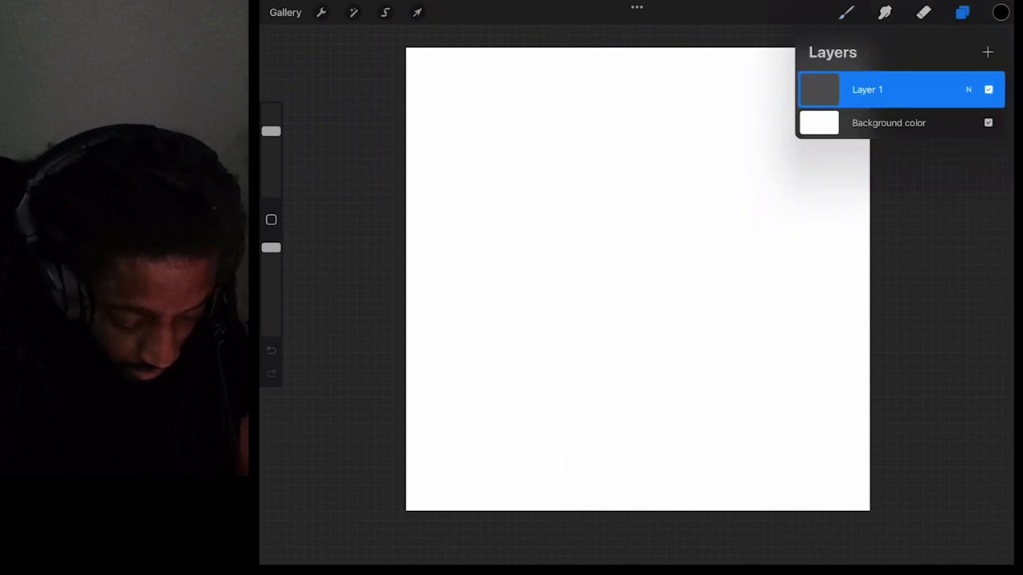
click(846, 12)
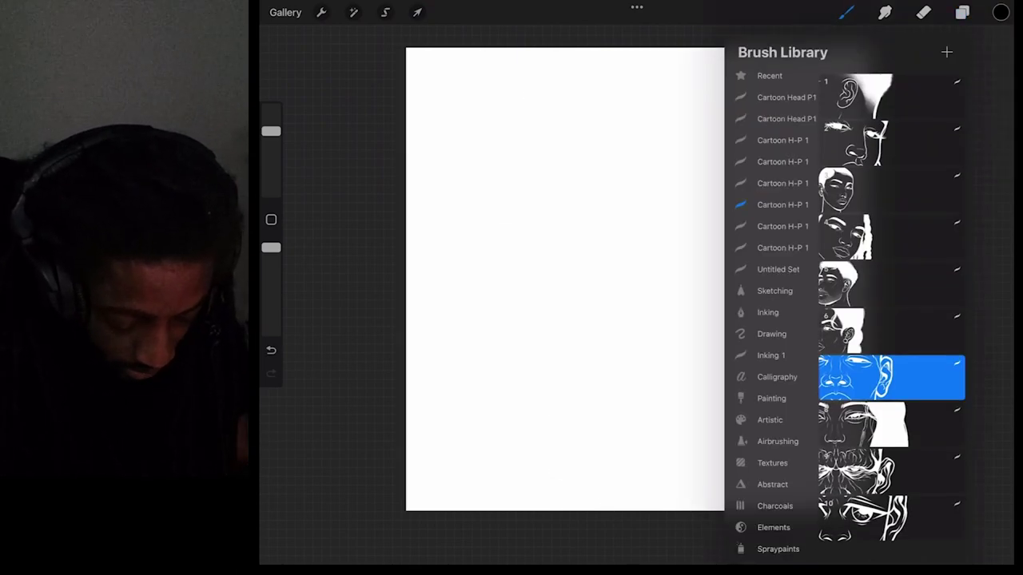
click(891, 330)
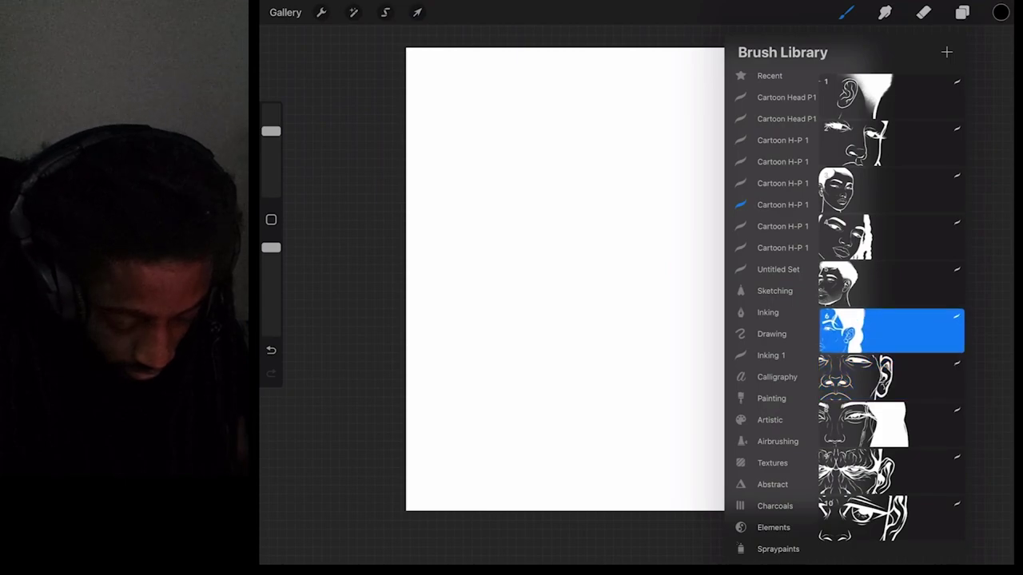
click(657, 271)
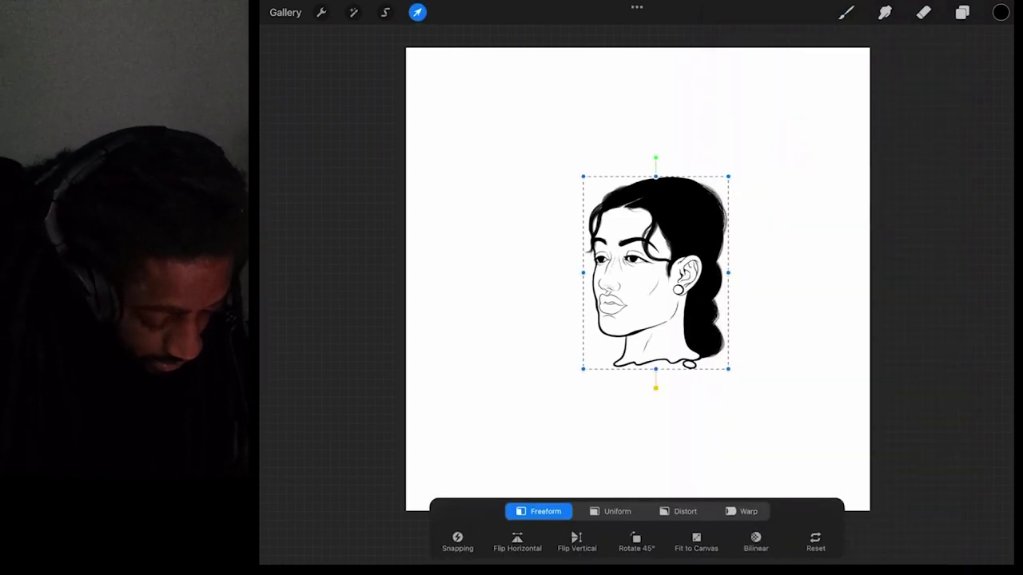
drag(729, 370, 805, 477)
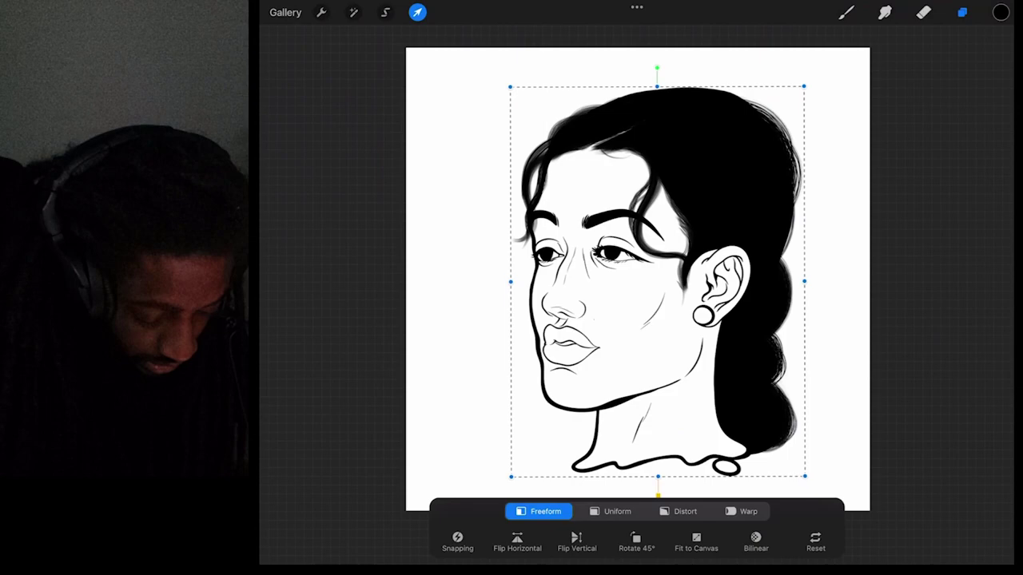
click(962, 12)
drag(943, 89, 832, 89)
Clear the woman's face, then stamp the fade-haircut profile face enlarged to fill the canvas.
click(981, 88)
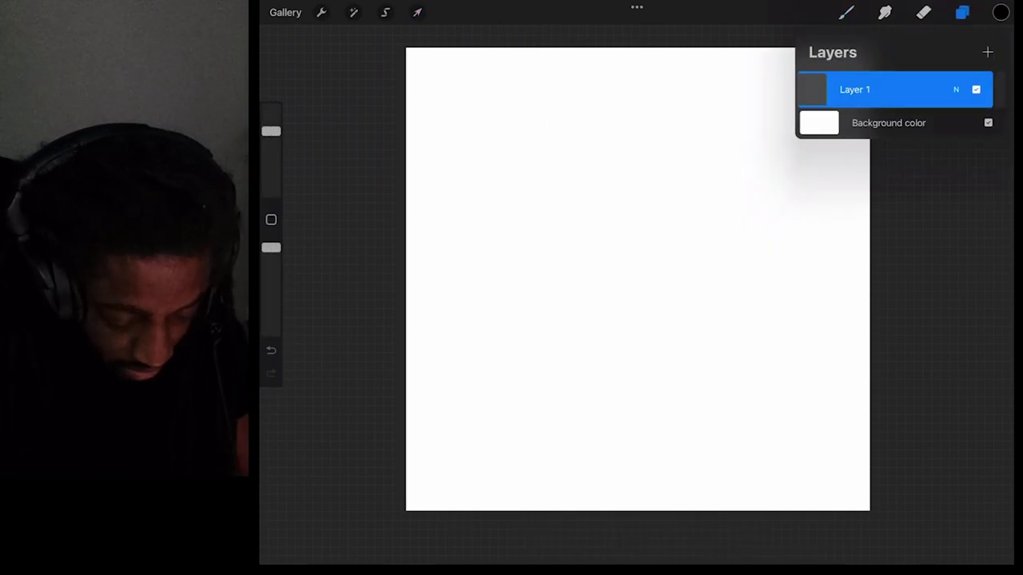
click(846, 12)
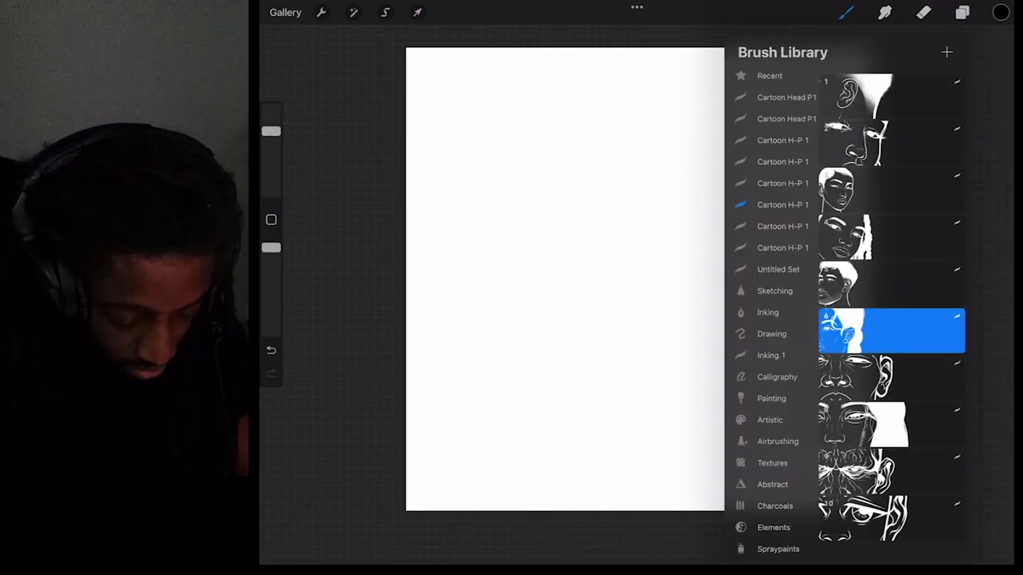
key(ctrl+z)
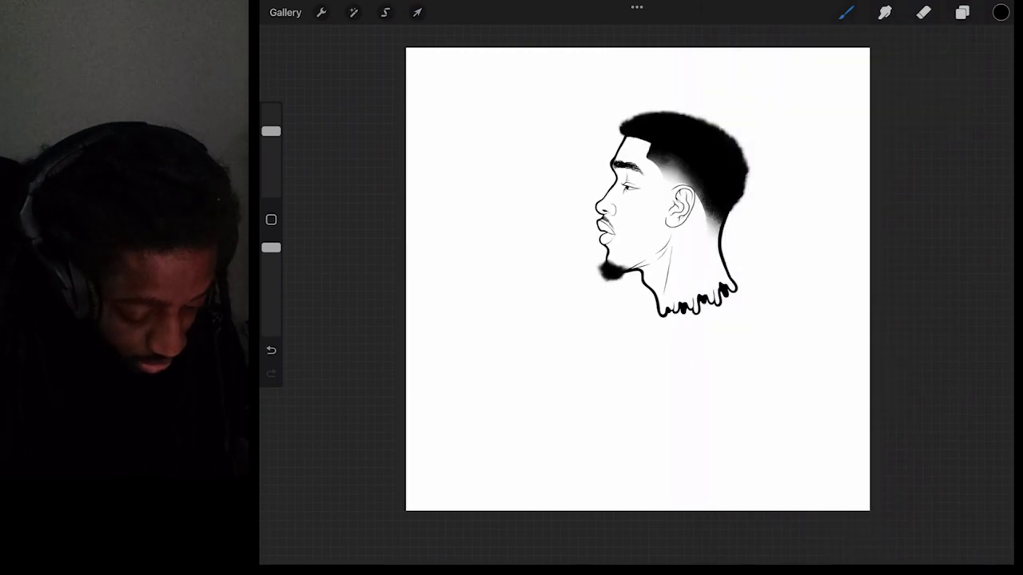
click(417, 12)
drag(754, 107, 826, 45)
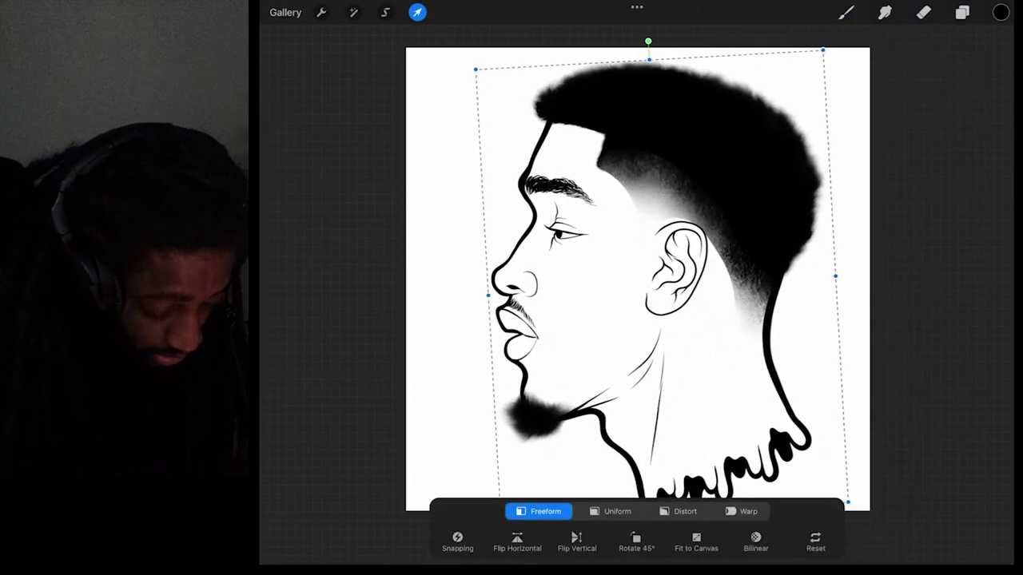
click(847, 12)
Clear the profile face from Layer 1, leaving the canvas blank.
click(961, 12)
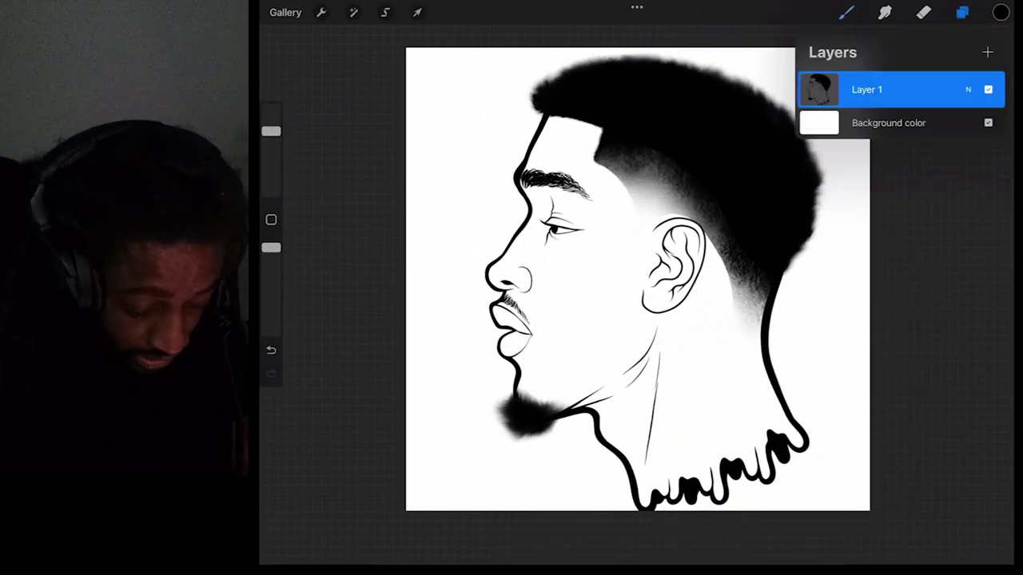
drag(919, 90, 800, 89)
click(983, 90)
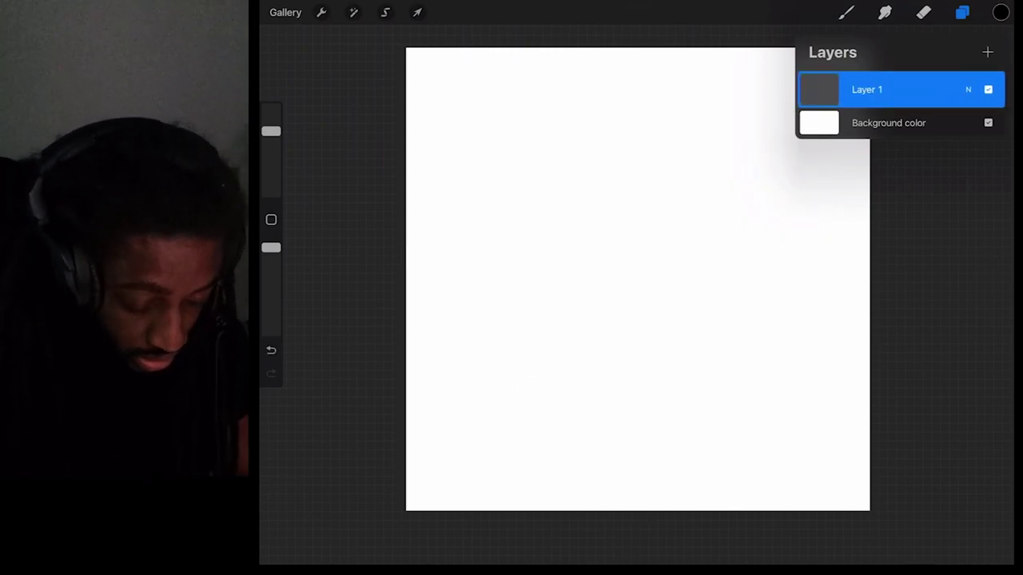
Stamp the box-braided woman's face and enlarge it to fill the canvas.
click(847, 12)
click(888, 236)
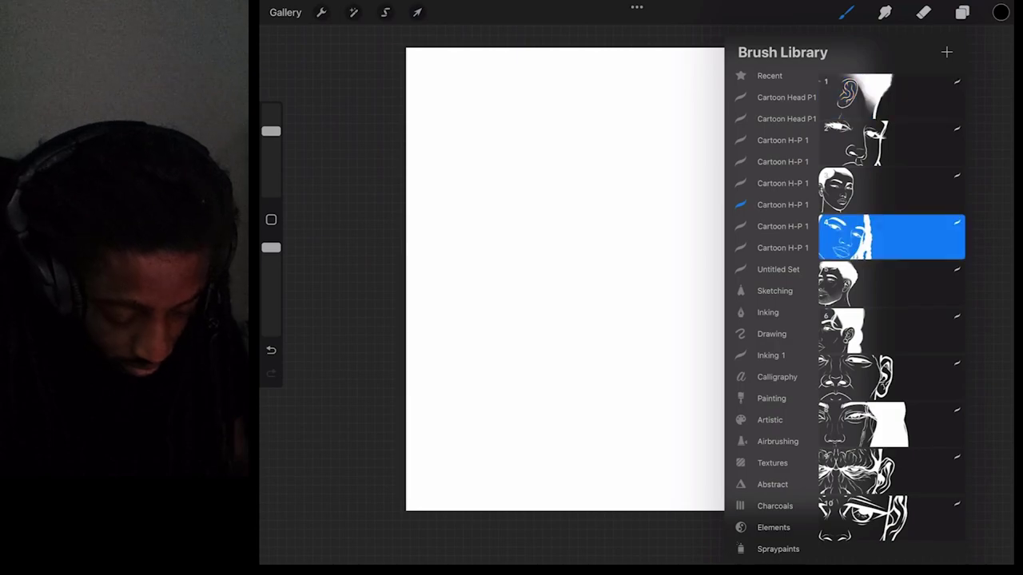
click(649, 304)
click(417, 12)
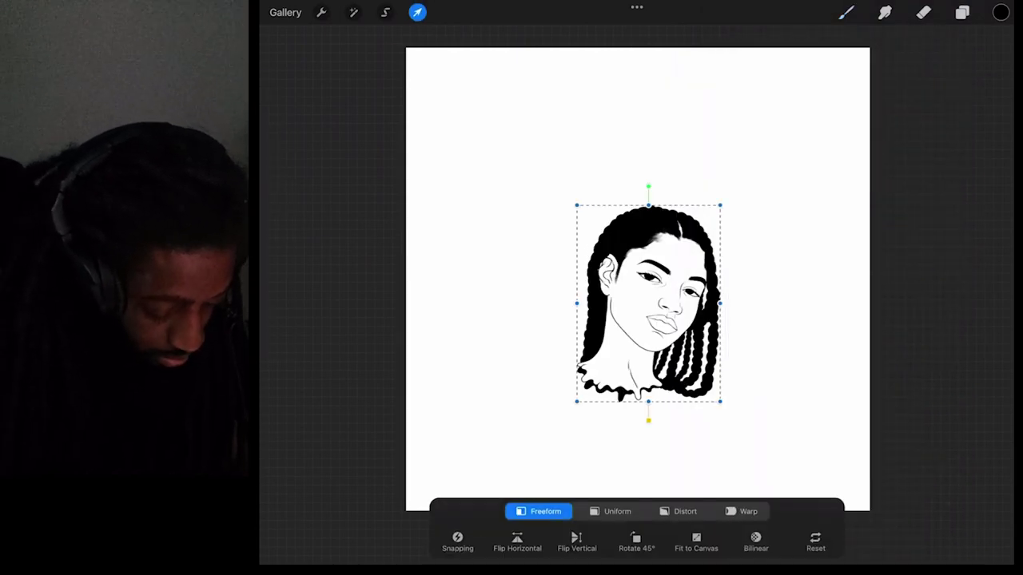
drag(573, 203, 467, 64)
click(417, 12)
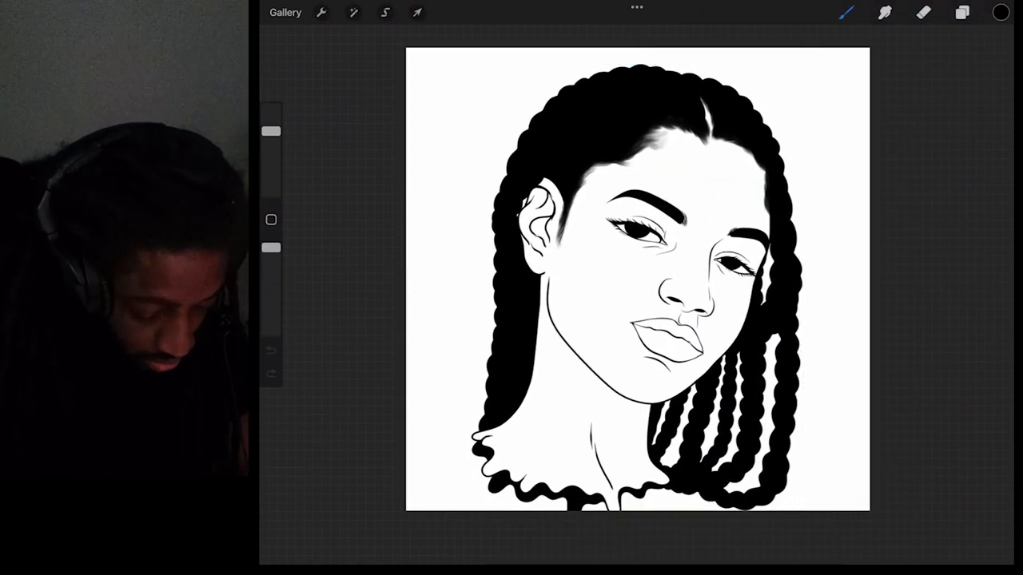
Clear the braided-hair face from Layer 1.
click(962, 12)
drag(919, 90, 839, 90)
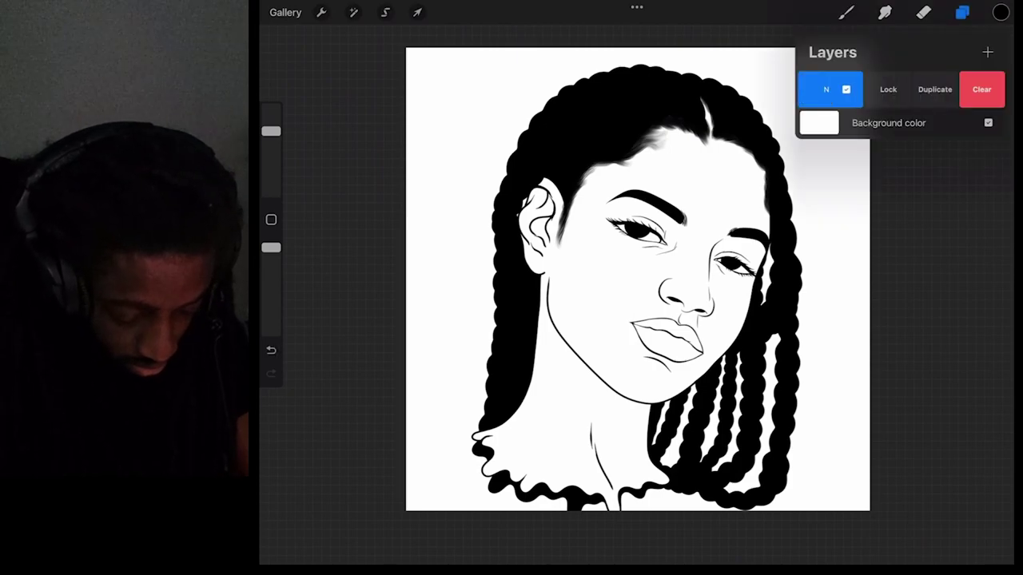
click(986, 87)
click(846, 11)
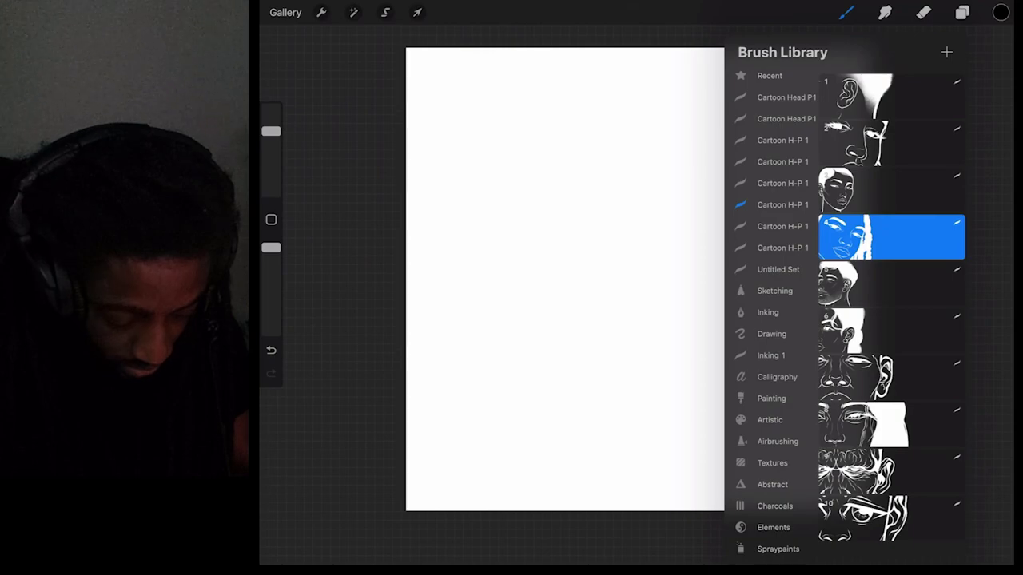
Stamp the curly-haired, stubbled man's face and enlarge it to fill the canvas.
click(891, 283)
click(653, 263)
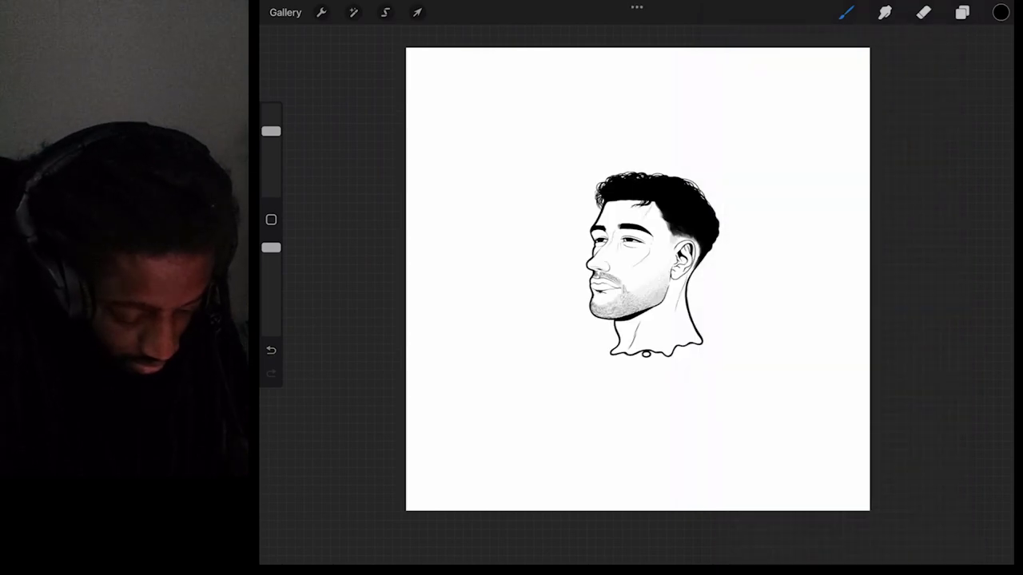
click(417, 12)
drag(719, 358, 799, 484)
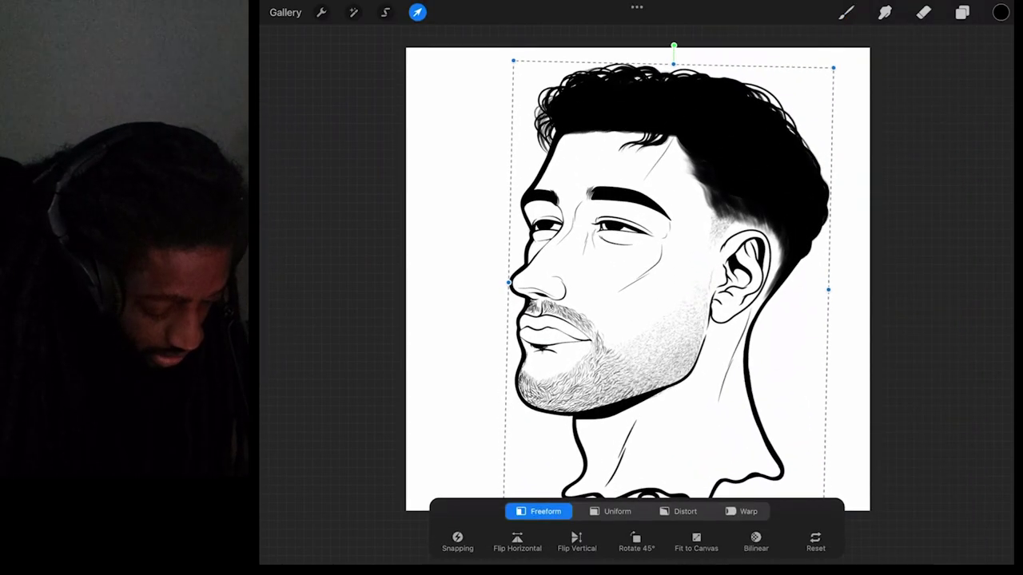
click(417, 12)
Undo the enlargement, returning the curly-haired face to its original small size.
key(ctrl+z)
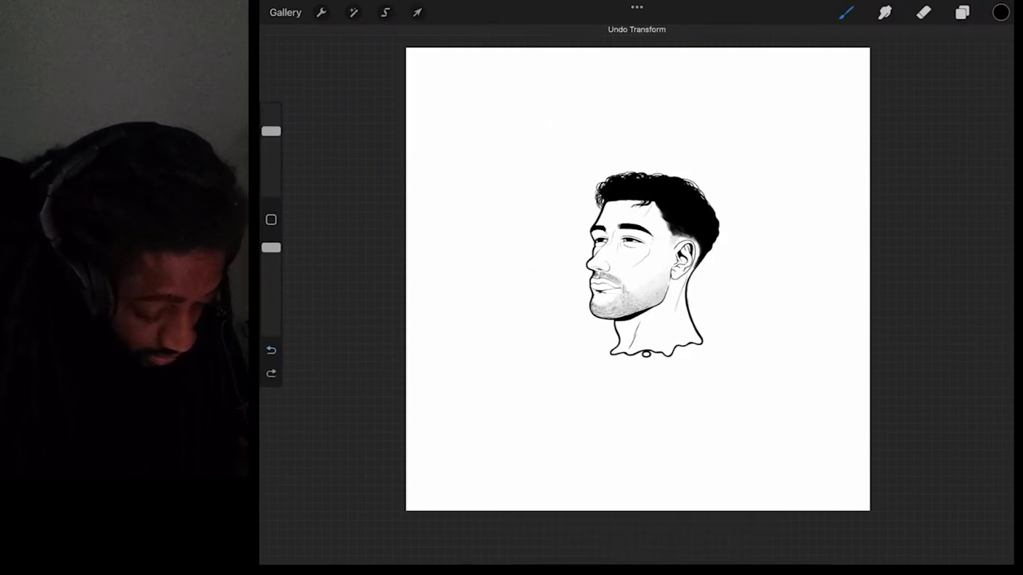
click(962, 12)
drag(919, 90, 831, 89)
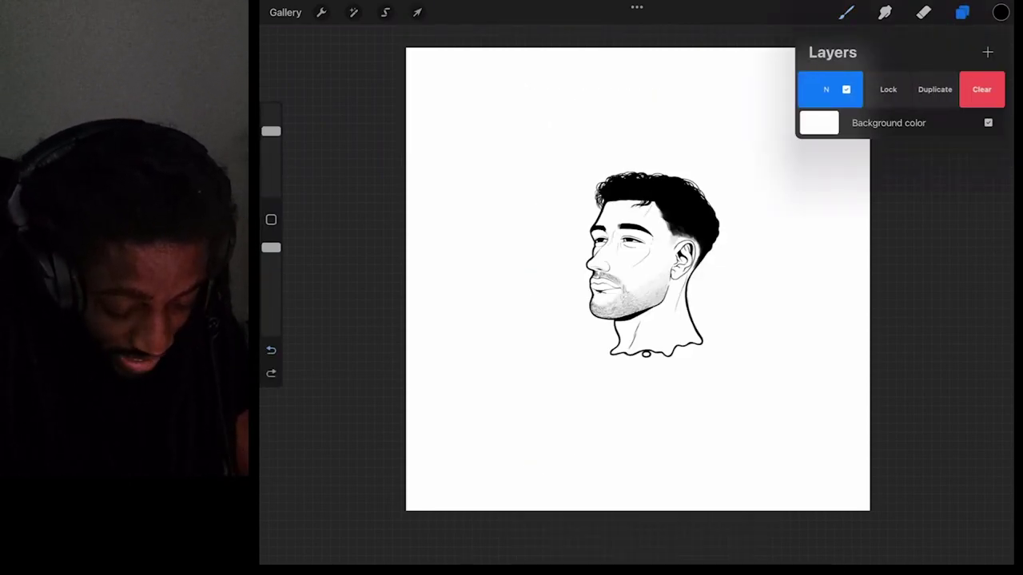
Clear Layer 1 from the Layers panel, removing the curly-haired profile stamp.
click(982, 88)
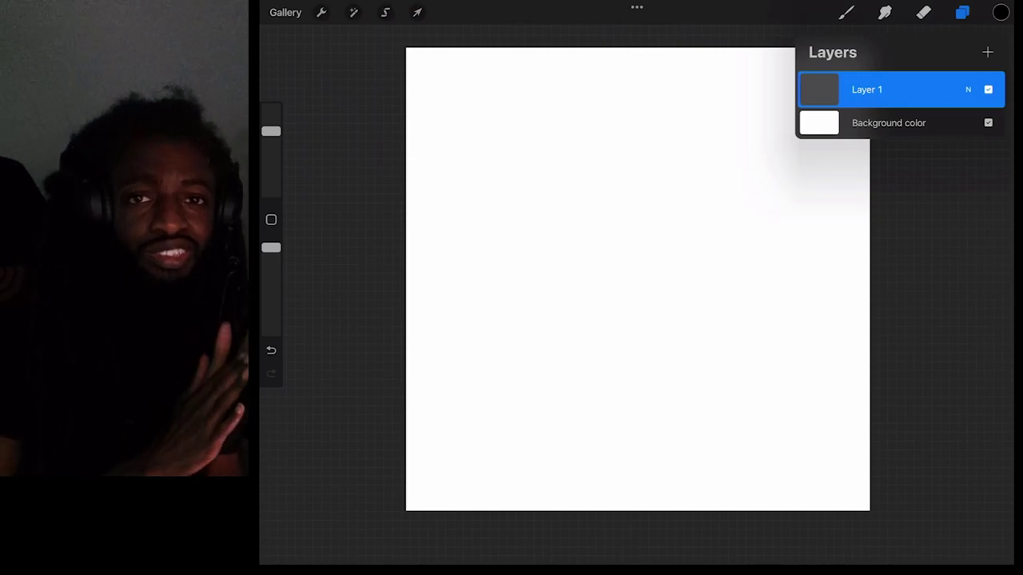